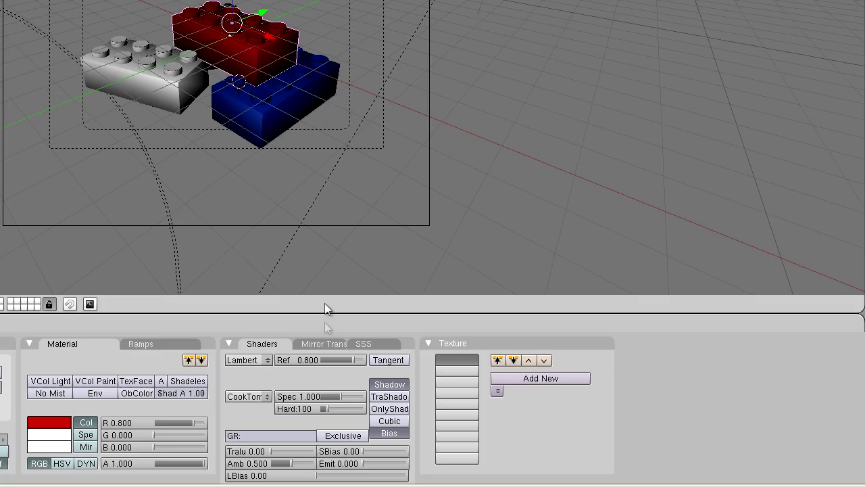
# Step: In the Mirror Trans settings, turn off Ray Mirror on the blue and white bricks
pyautogui.click(326, 342)
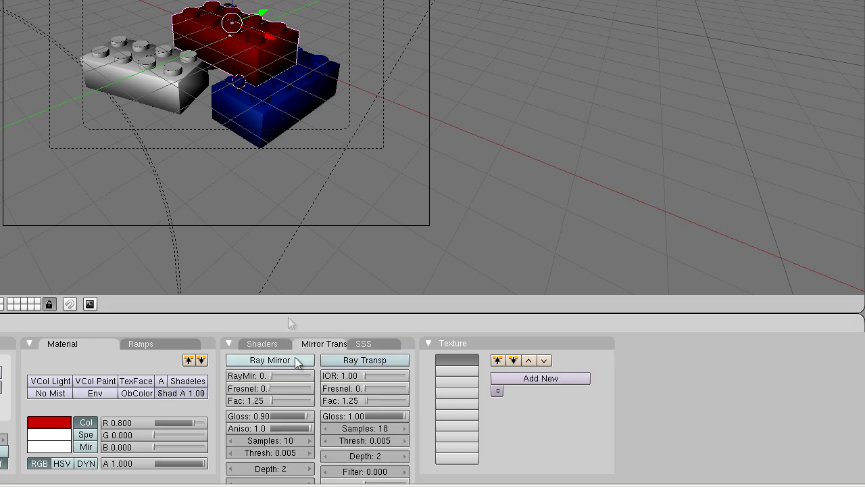
pyautogui.rightClick(256, 101)
pyautogui.click(271, 357)
pyautogui.rightClick(200, 101)
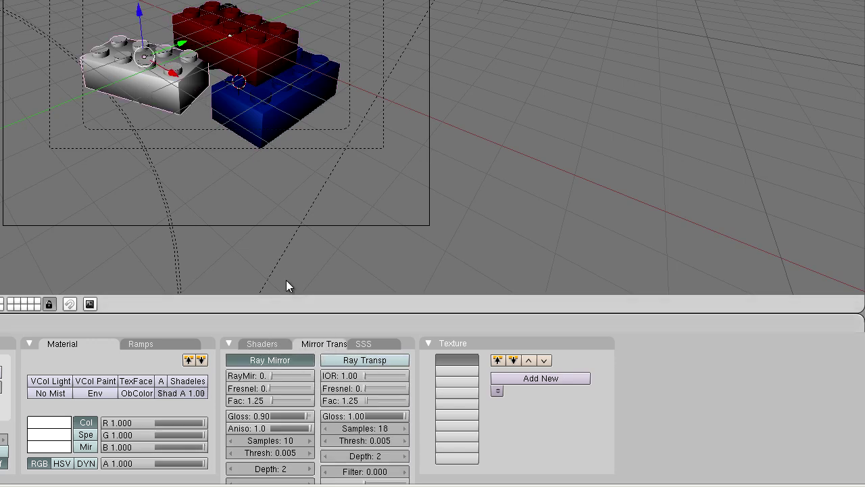
pyautogui.click(288, 360)
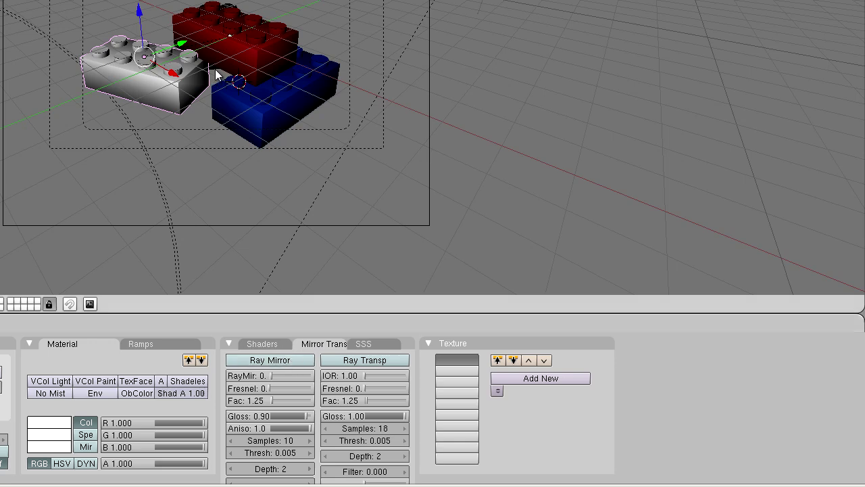
# Step: Select the dark grey brick and turn off its Ray Mirror
pyautogui.rightClick(217, 74)
pyautogui.rightClick(218, 75)
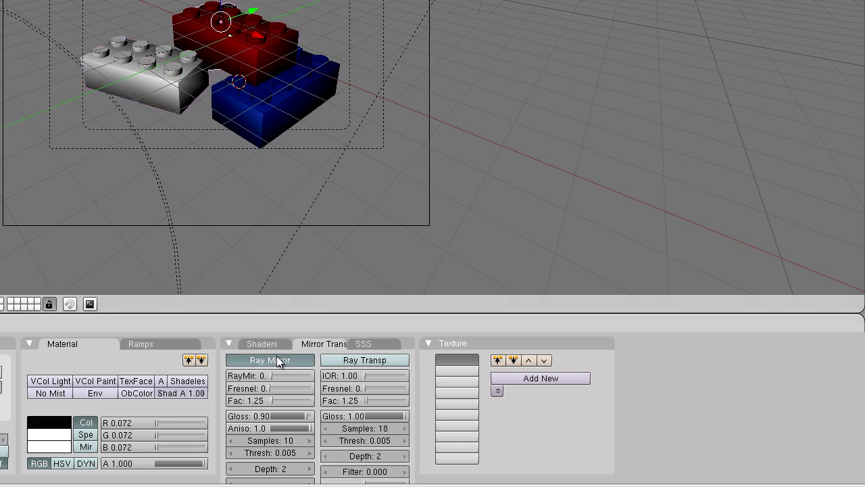
pyautogui.click(276, 357)
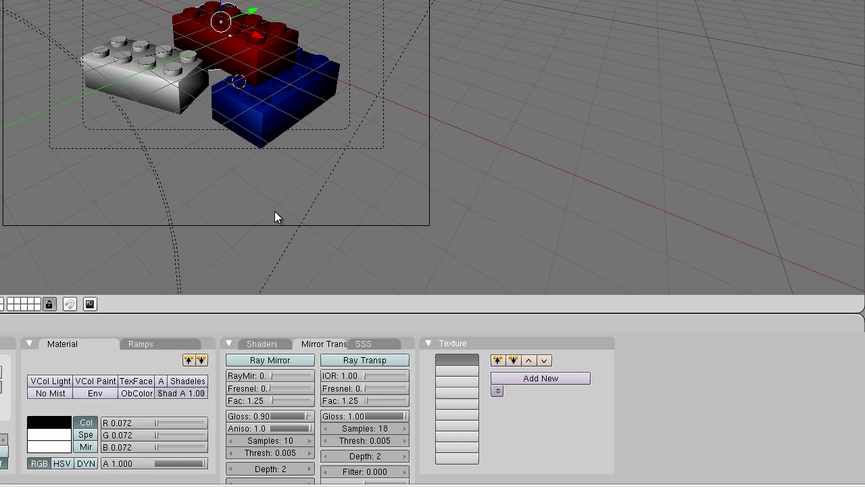
# Step: Render the brick scene from the camera with F12
pyautogui.press('F12')
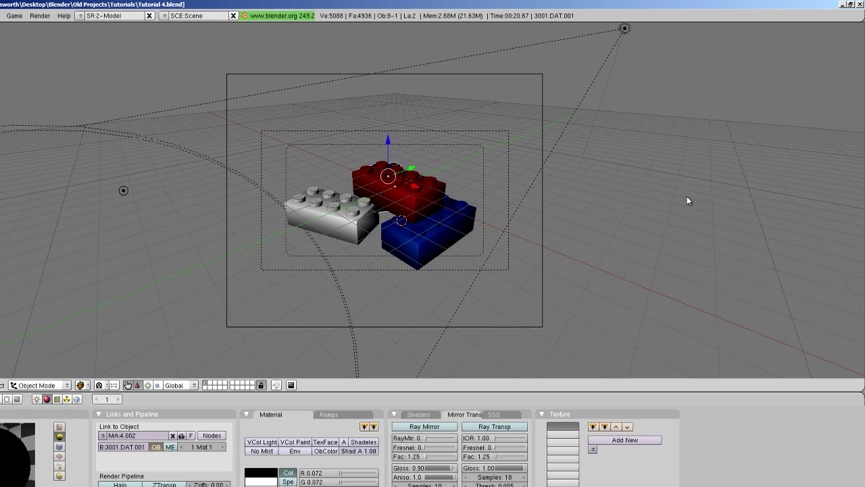
# Step: Append from Desktop\Blender\Resources\stud.blend, selecting lego in its Object folder
pyautogui.hotkey('shift', 'F1')
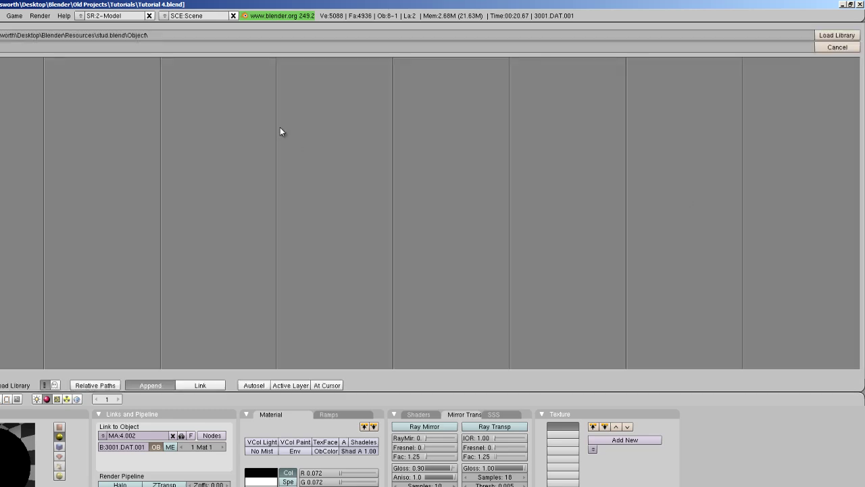
pyautogui.click(16, 58)
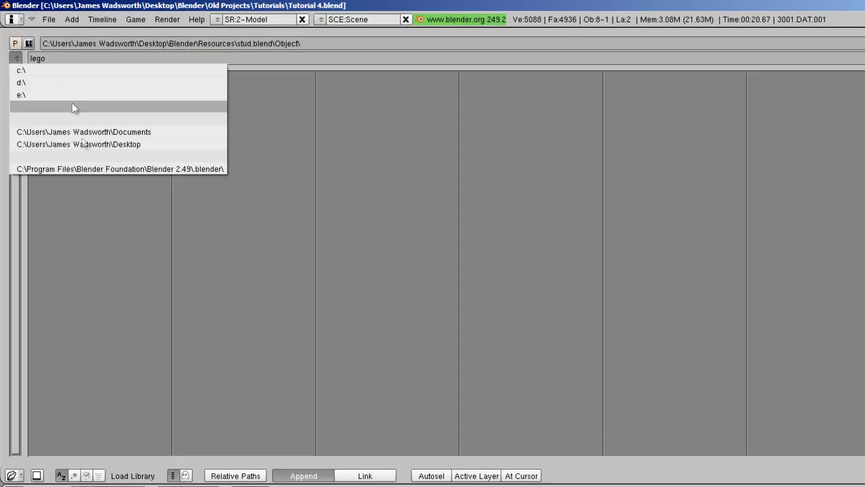
pyautogui.click(82, 144)
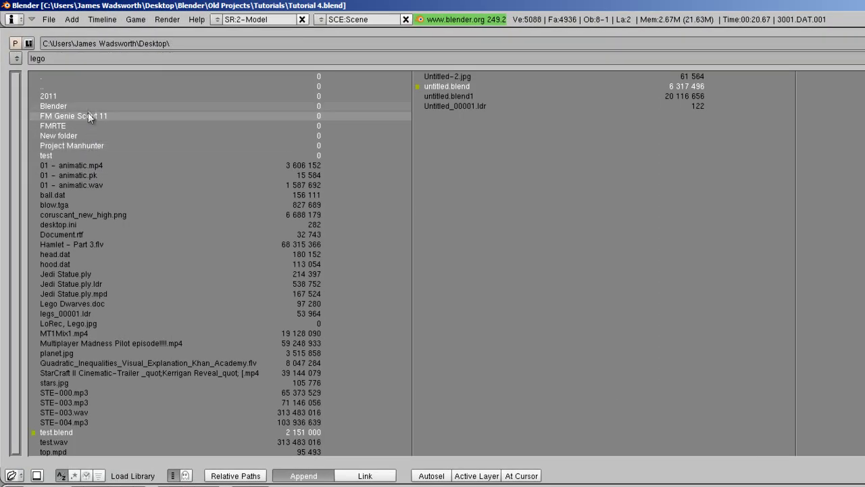
pyautogui.click(88, 109)
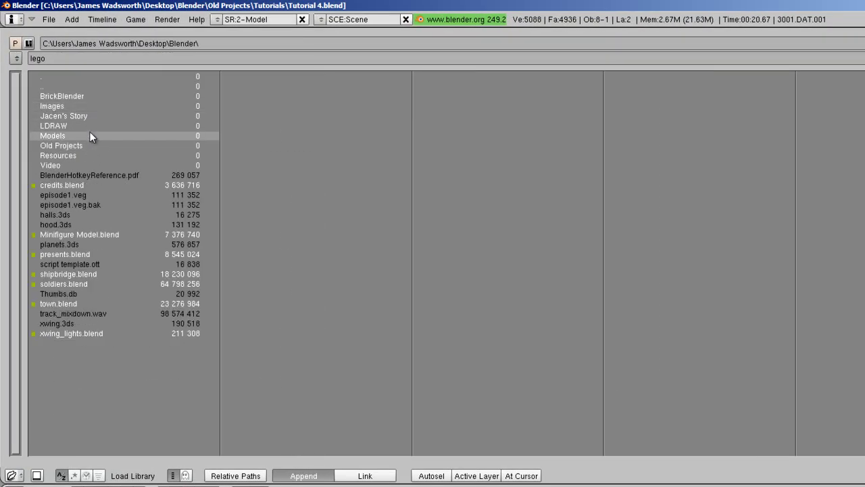
pyautogui.click(90, 155)
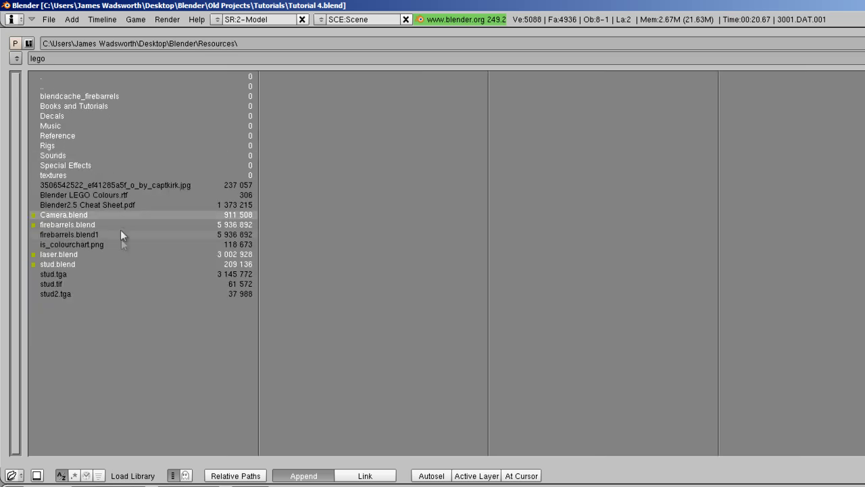
pyautogui.click(121, 264)
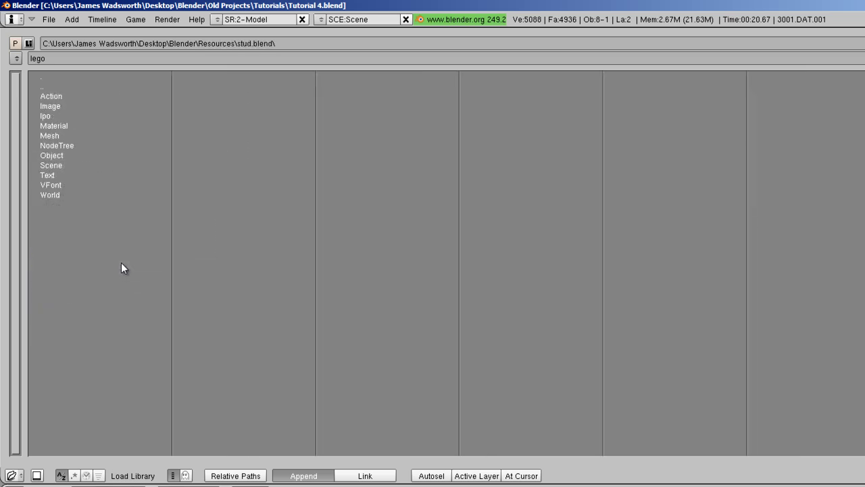
pyautogui.click(73, 155)
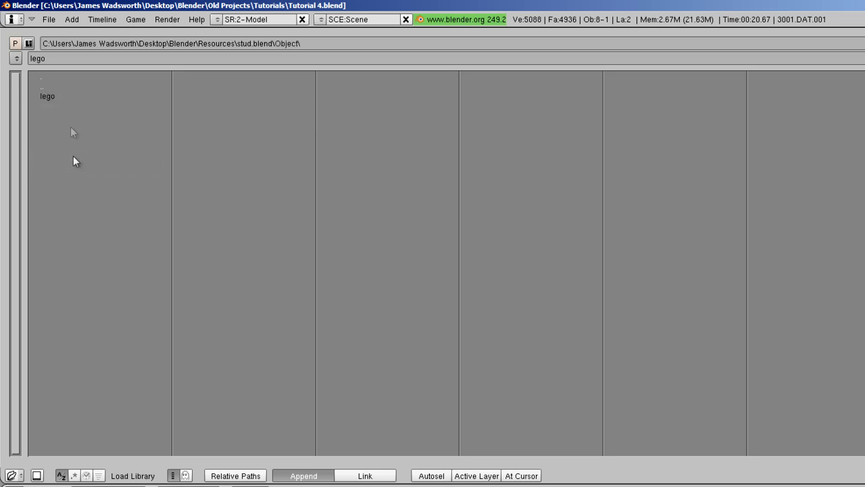
pyautogui.click(69, 99)
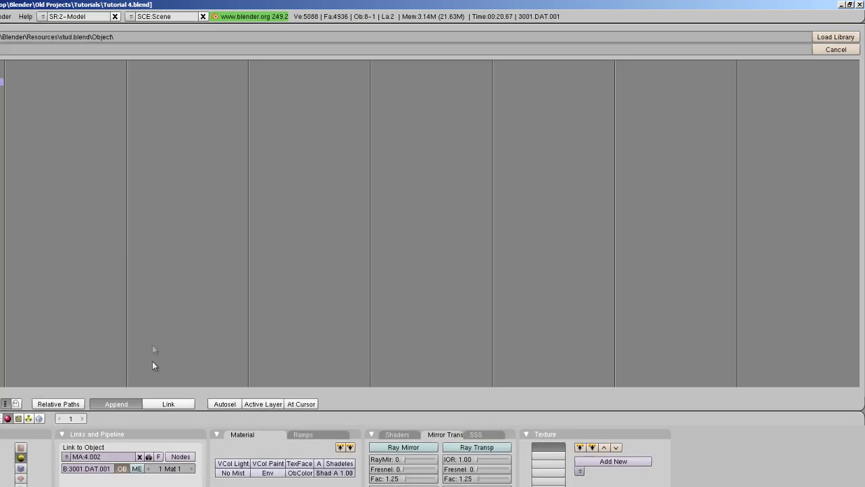
# Step: Load the lego object and show the whole scene in wireframe top view
pyautogui.click(836, 37)
pyautogui.press('KP_7')
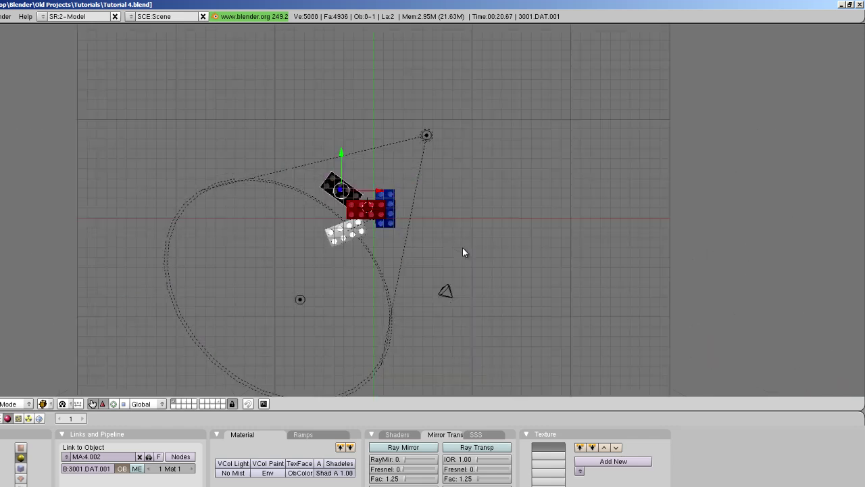
pyautogui.press('KP_7')
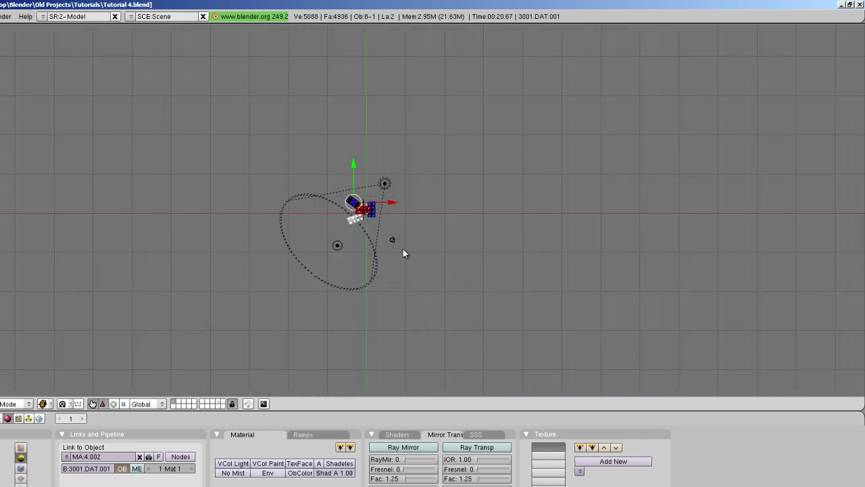
pyautogui.scroll(8, 401, 240)
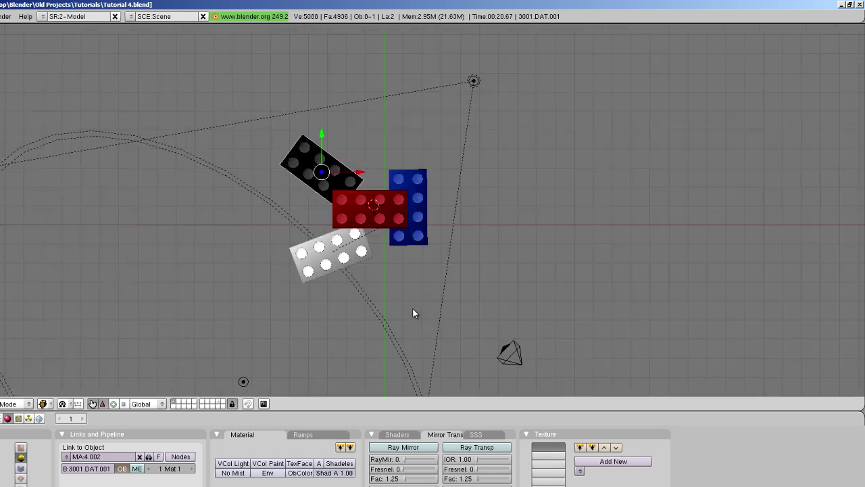
pyautogui.press('z')
pyautogui.press('Home')
pyautogui.scroll(10, 422, 366)
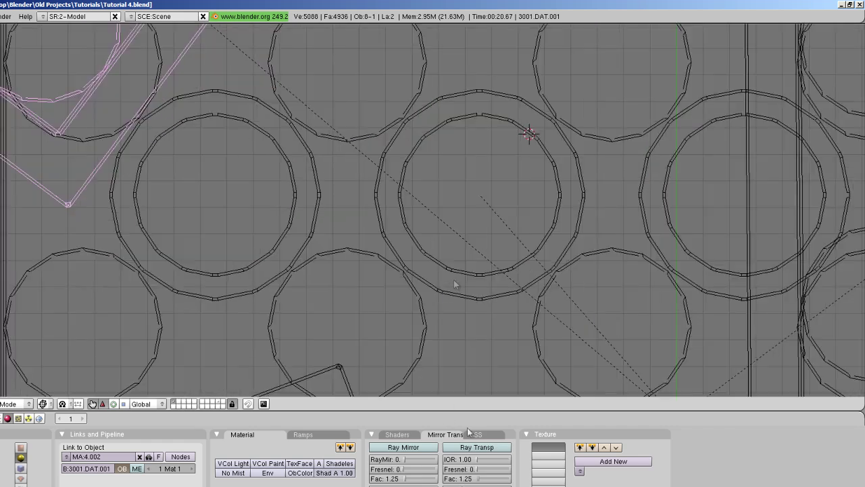
pyautogui.press('Home')
pyautogui.scroll(-3, 427, 54)
pyautogui.scroll(4, 433, 115)
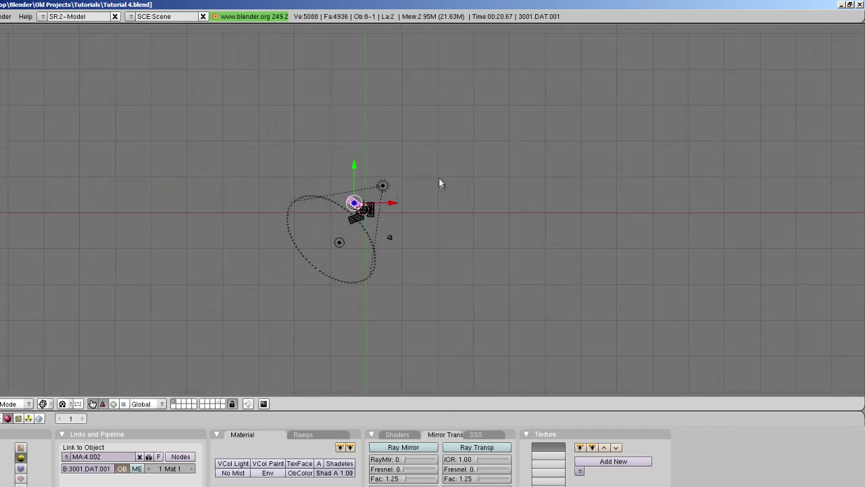
# Step: Select all, make the LEGO text's layer visible, and select the LEGO text
pyautogui.press('a')
pyautogui.press('a')
pyautogui.scroll(2, 372, 311)
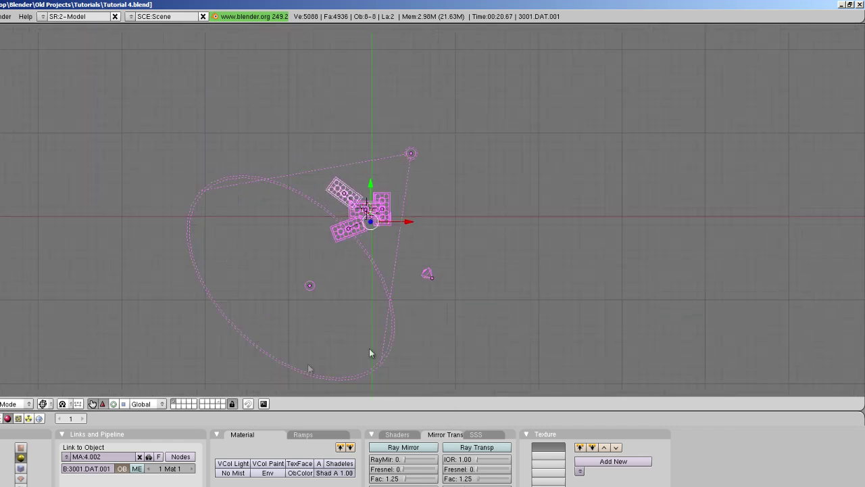
pyautogui.keyDown('shift'); pyautogui.click(219, 403); pyautogui.keyUp('shift')
pyautogui.scroll(4, 391, 257)
pyautogui.scroll(1, 374, 225)
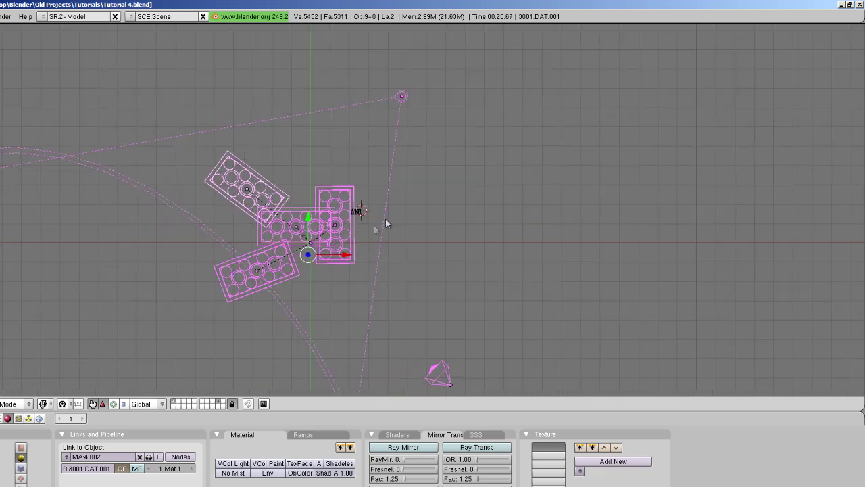
pyautogui.scroll(4, 374, 225)
pyautogui.keyDown('shift'); pyautogui.rightClick(356, 216); pyautogui.keyUp('shift')
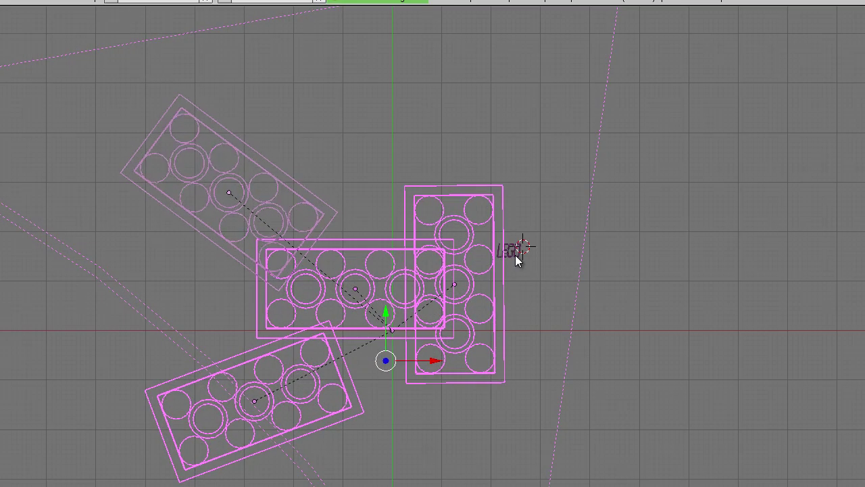
# Step: Select the LEGO text, place the 3D cursor beside it, and switch to solid shading
pyautogui.rightClick(515, 255)
pyautogui.click(503, 285)
pyautogui.scroll(5, 504, 286)
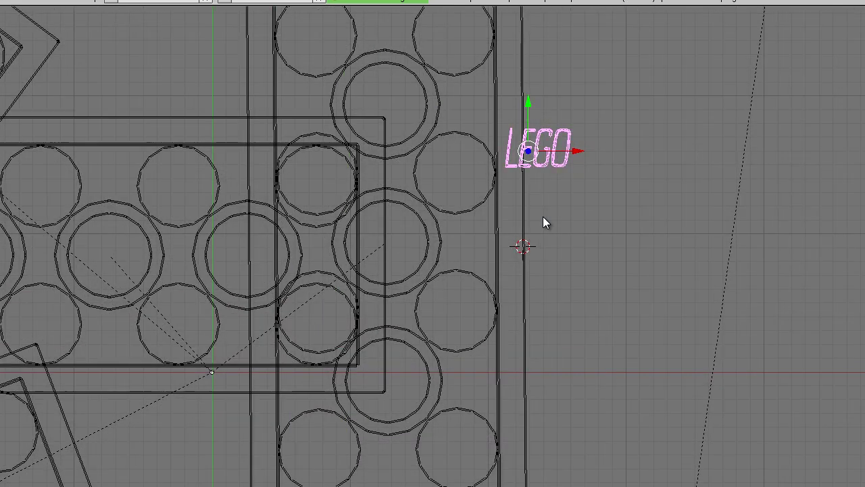
pyautogui.scroll(5, 542, 189)
pyautogui.moveTo(554, 131); pyautogui.dragTo(549, 143, button='middle')
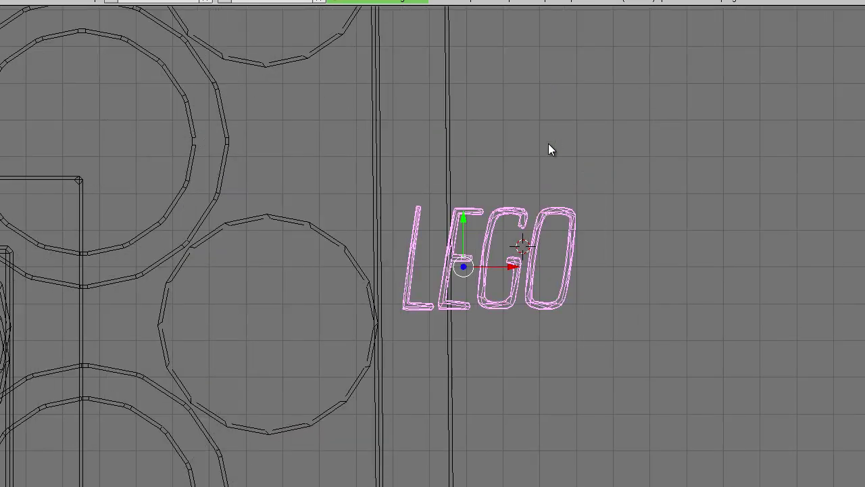
pyautogui.press('z')
pyautogui.moveTo(442, 288)
pyautogui.mouseDown(button='middle')
pyautogui.moveTo(434, 189)
pyautogui.moveTo(510, 265)
pyautogui.mouseUp(button='middle')
# Step: Snap the cursor to the LEGO text, centre the view on it, inspect, and exit Edit Mode
pyautogui.hotkey('shift', 's')
pyautogui.click(513, 310)
pyautogui.press('c')
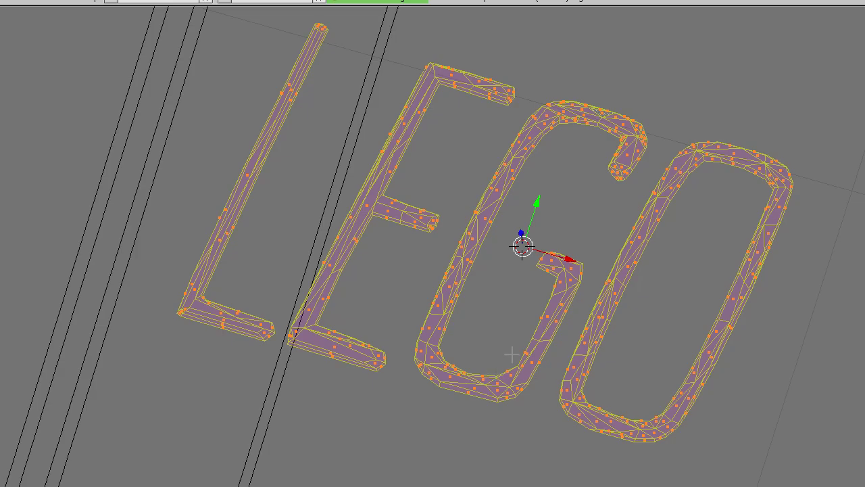
pyautogui.moveTo(534, 347); pyautogui.dragTo(569, 323, button='middle')
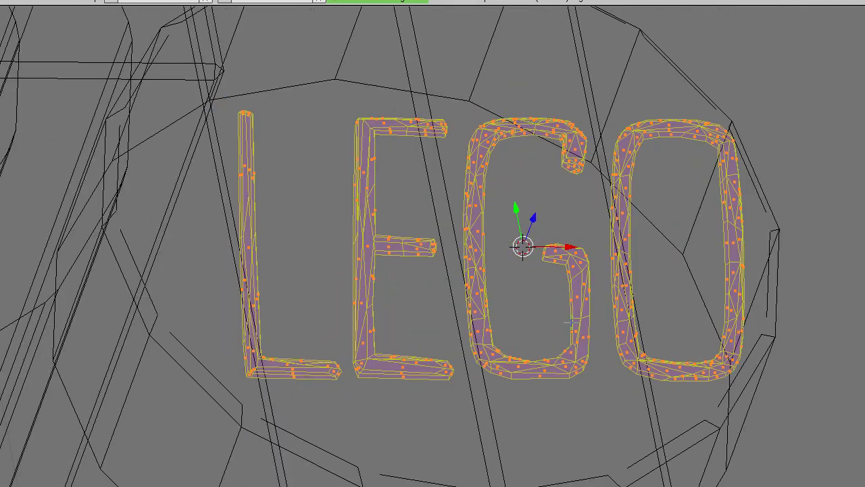
pyautogui.moveTo(547, 309); pyautogui.dragTo(282, 171, button='middle')
pyautogui.moveTo(480, 212); pyautogui.dragTo(544, 365, button='middle')
pyautogui.press('Tab')
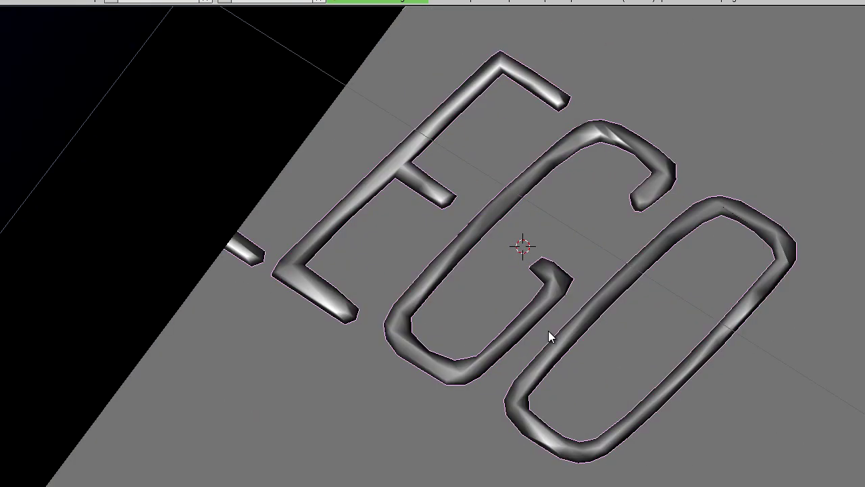
# Step: In top view, rotate the LEGO text and move it over a red brick stud
pyautogui.press('KP_7')
pyautogui.press('z')
pyautogui.scroll(-4, 549, 330)
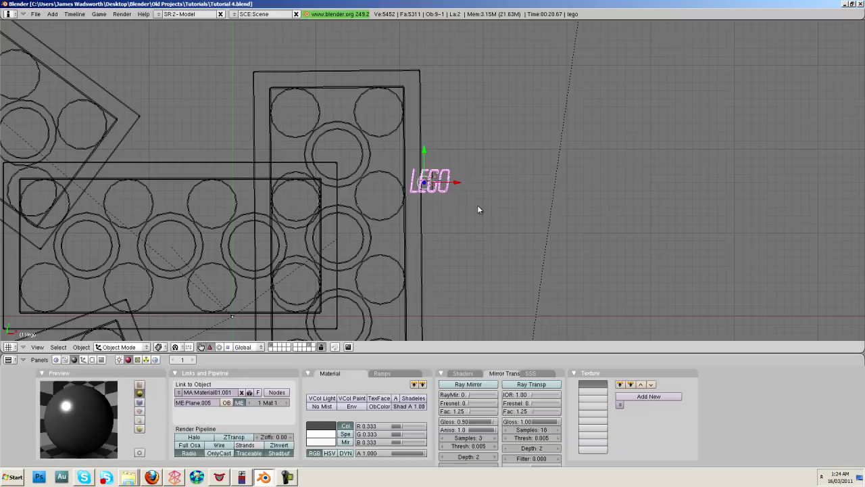
pyautogui.press('z')
pyautogui.scroll(-6, 509, 248)
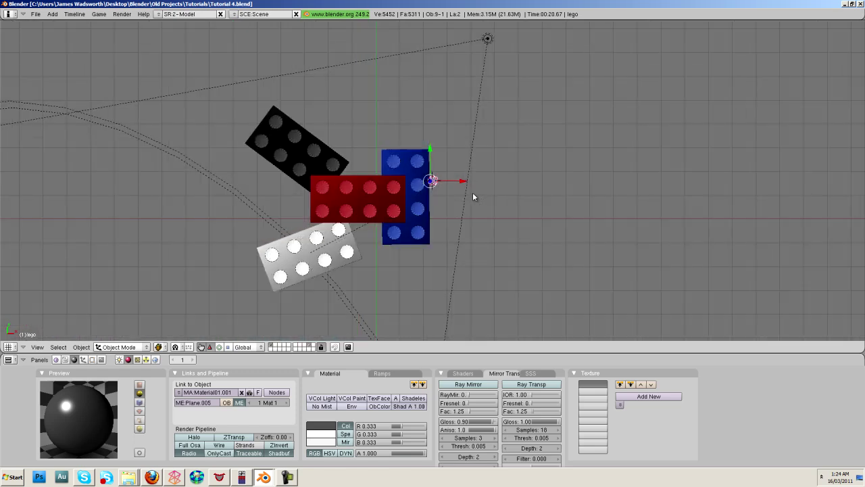
pyautogui.press('r')
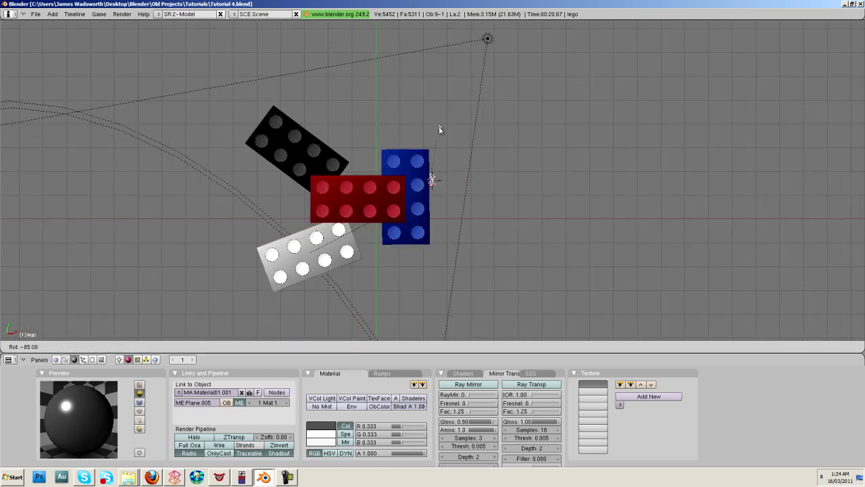
pyautogui.scroll(5, 440, 194)
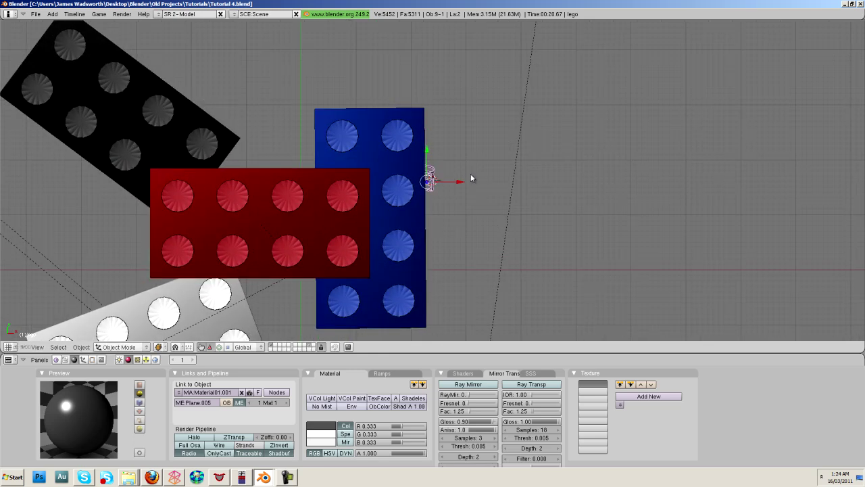
pyautogui.scroll(3, 469, 162)
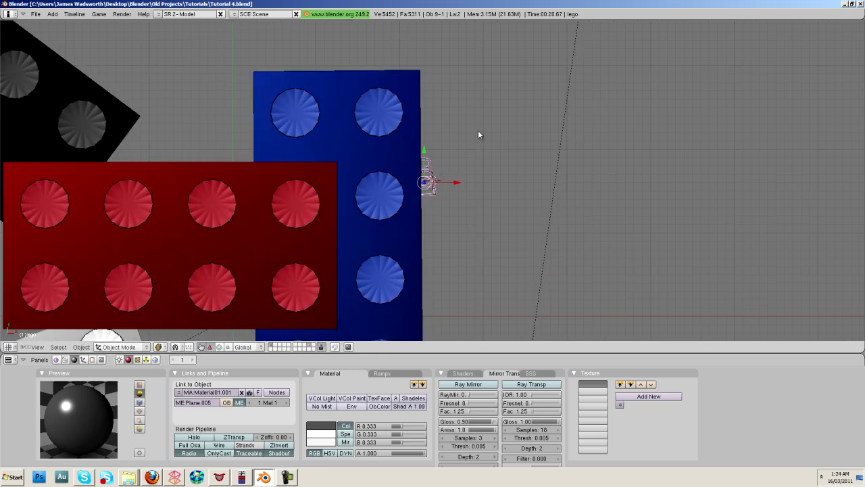
pyautogui.click(484, 141)
pyautogui.press('g')
pyautogui.click(114, 205)
# Step: From the front view in wireframe, raise the LEGO text above the stud
pyautogui.press('KP_1')
pyautogui.press('Home')
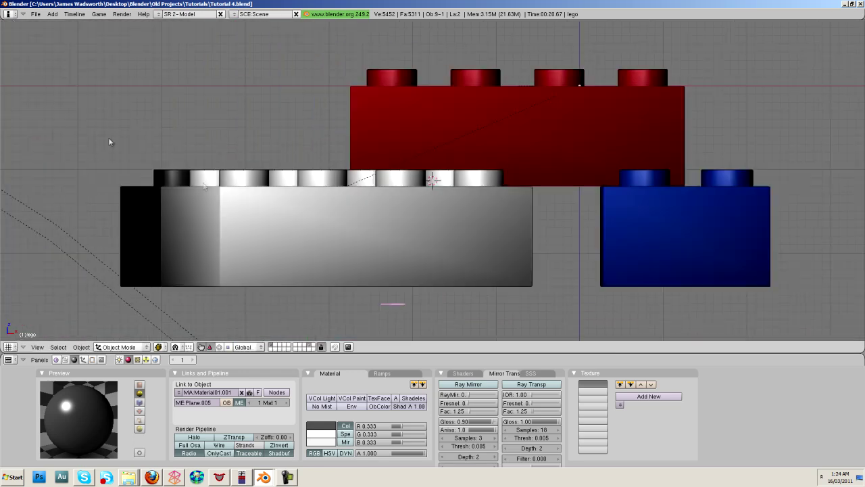
pyautogui.press('z')
pyautogui.press('g')
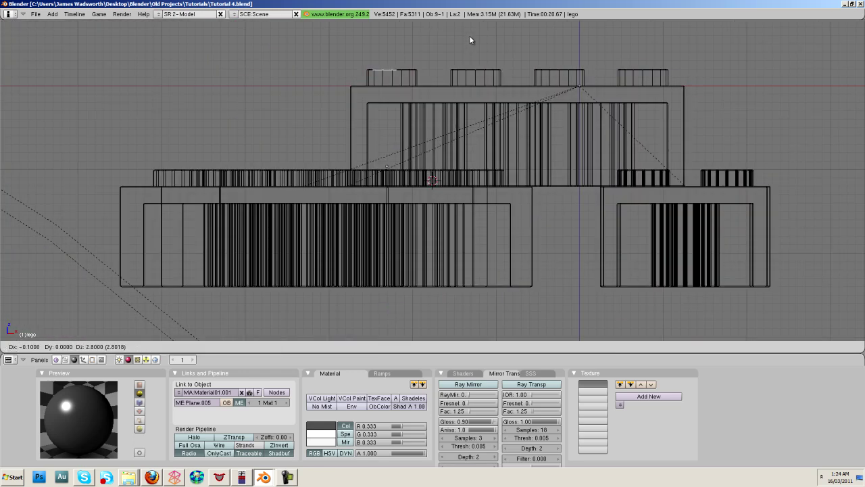
pyautogui.click(472, 40)
pyautogui.scroll(8, 392, 102)
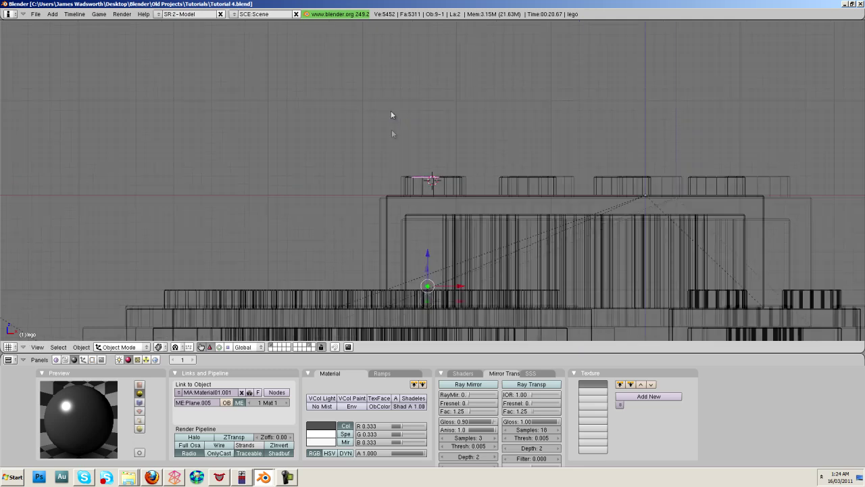
pyautogui.press('g')
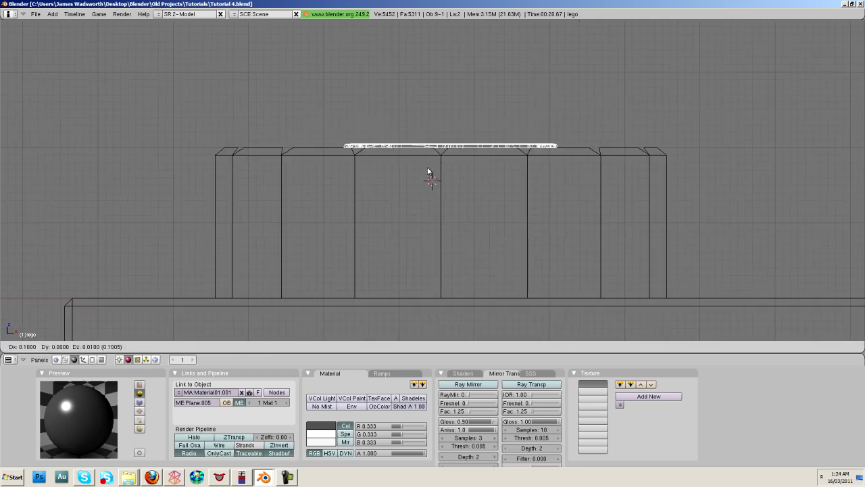
pyautogui.click(425, 184)
pyautogui.press('KP_5')
pyautogui.press('KP_5')
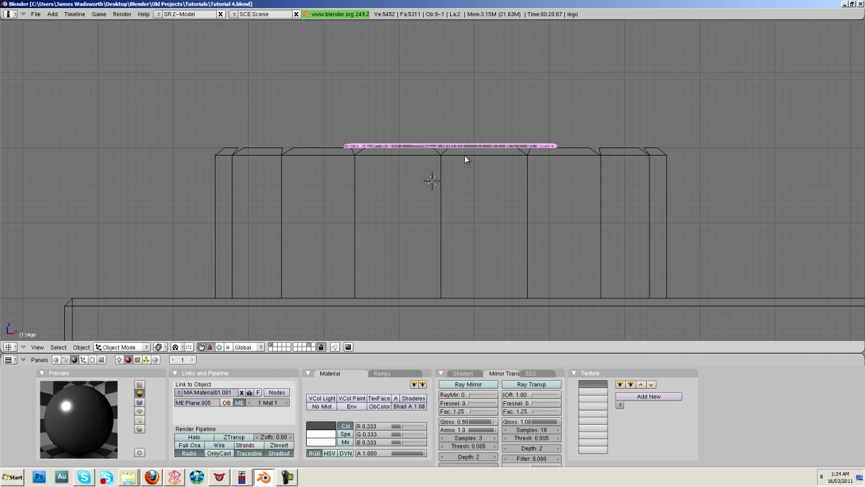
# Step: Lower the text onto the stud's top, then centre it on the red stud from above
pyautogui.press('g')
pyautogui.press('z')
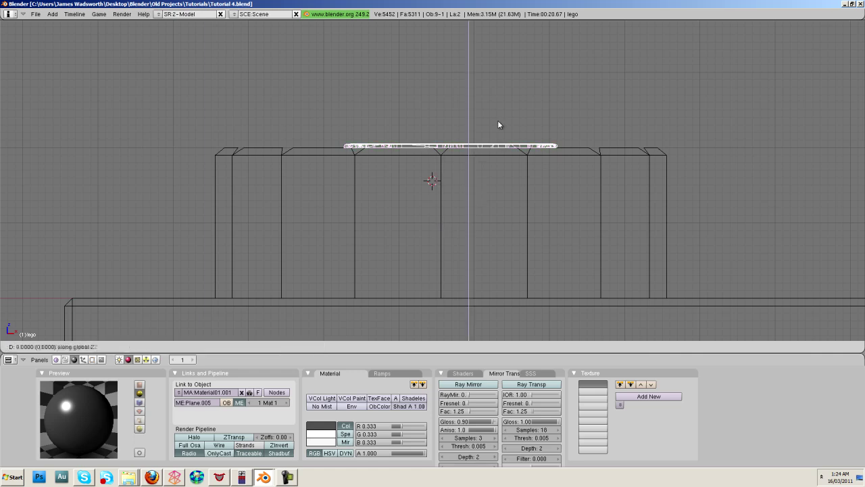
pyautogui.click(501, 121)
pyautogui.moveTo(501, 122)
pyautogui.mouseDown(button='middle')
pyautogui.moveTo(468, 226)
pyautogui.moveTo(424, 245)
pyautogui.moveTo(425, 171)
pyautogui.mouseUp(button='middle')
pyautogui.press('KP_7')
pyautogui.press('z')
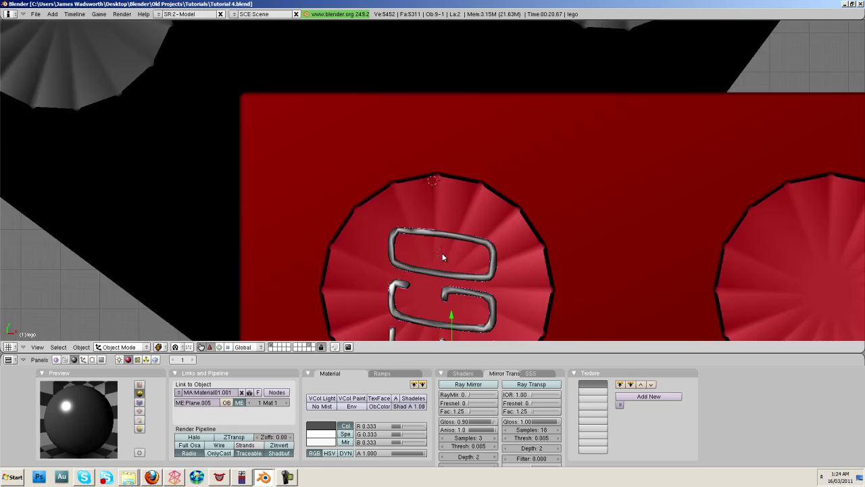
pyautogui.keyDown('shift'); pyautogui.scroll(-2, 442, 253); pyautogui.keyUp('shift')
pyautogui.press('g')
pyautogui.press('z')
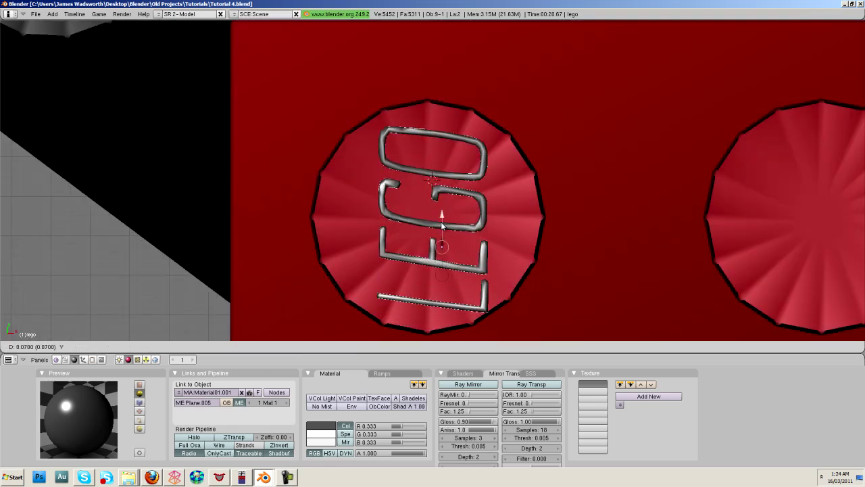
pyautogui.click(440, 241)
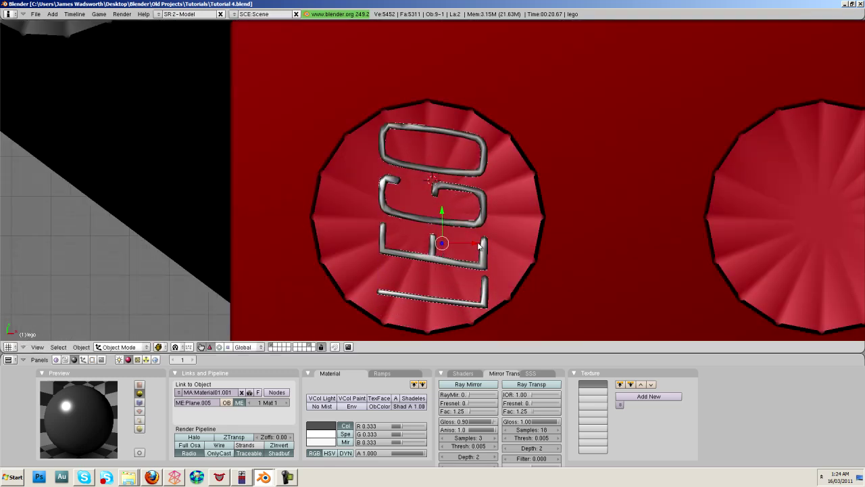
pyautogui.moveTo(478, 246); pyautogui.dragTo(469, 235)
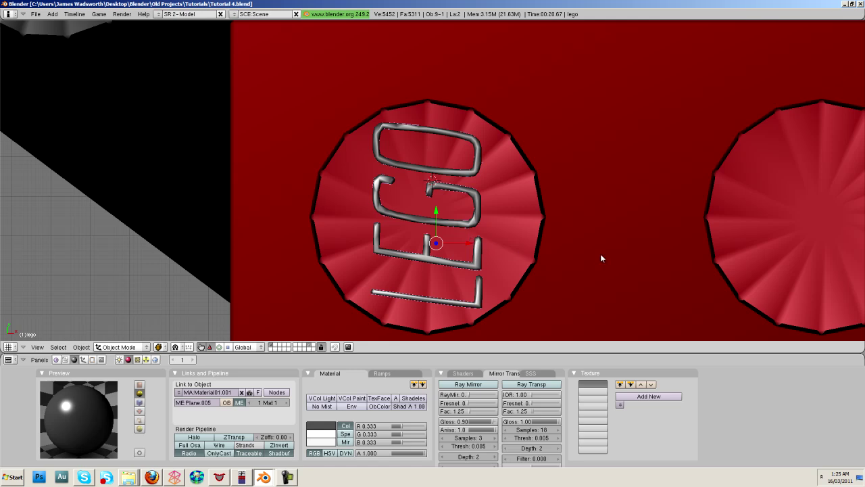
# Step: Scale the LEGO text along X and then Y to fit within the stud
pyautogui.press('s')
pyautogui.press('x')
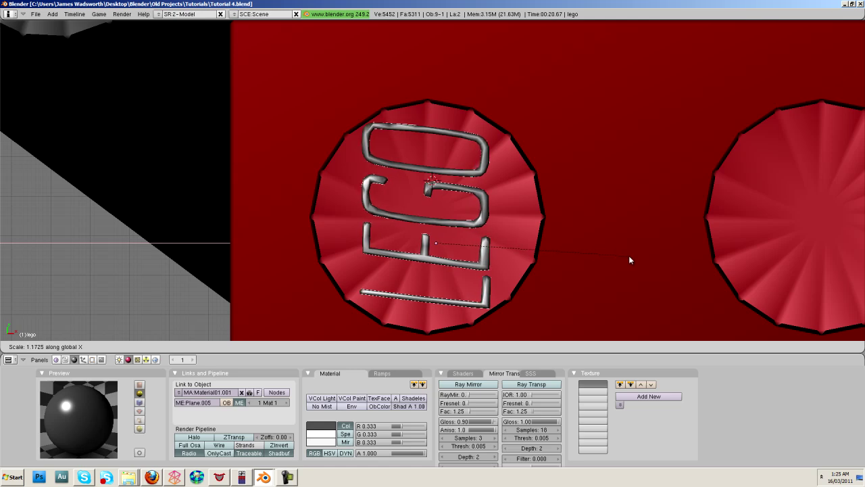
pyautogui.click(633, 257)
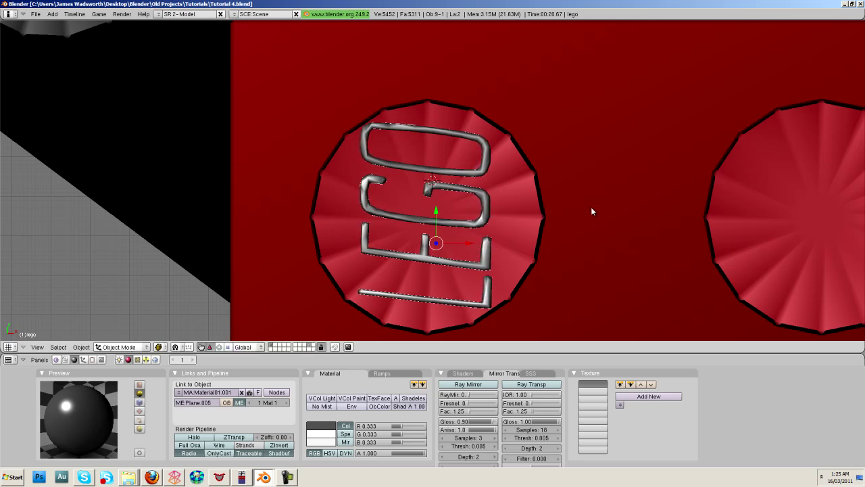
pyautogui.press('s')
pyautogui.press('y')
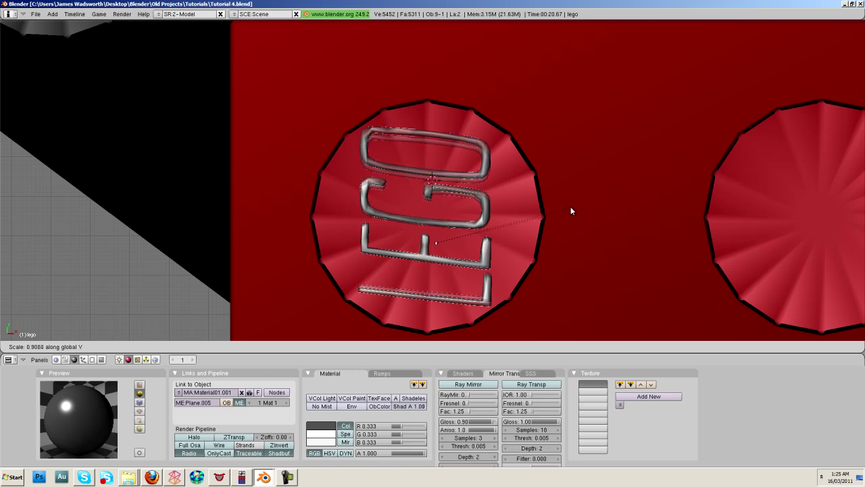
pyautogui.press('y')
pyautogui.press('y')
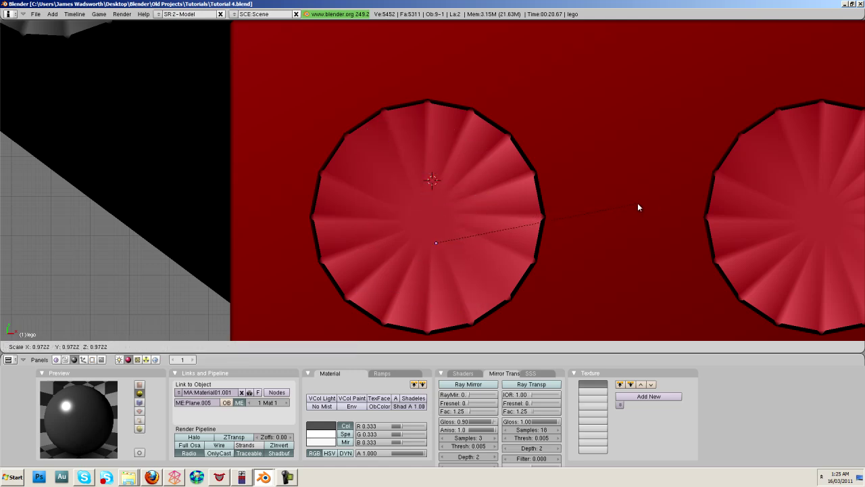
pyautogui.press('y')
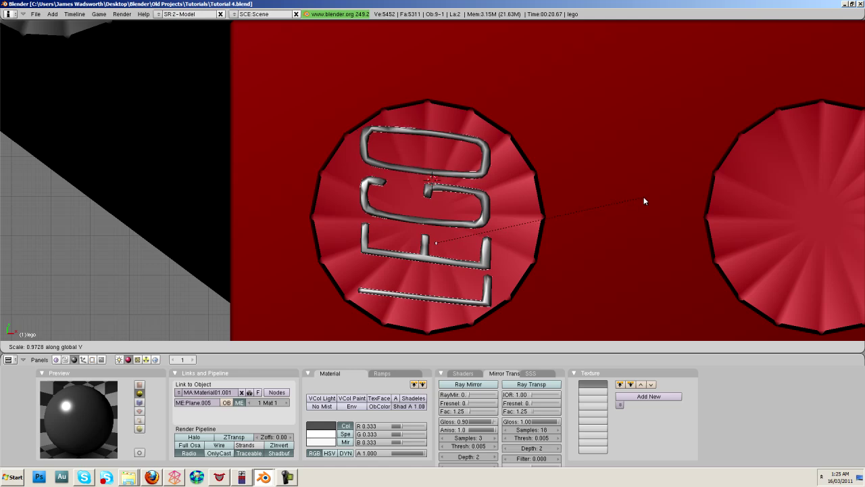
pyautogui.press('g')
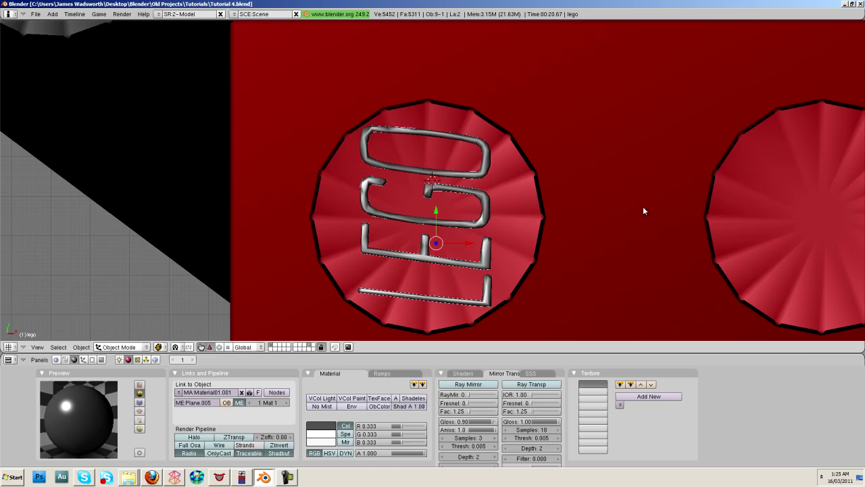
pyautogui.press('s')
pyautogui.press('y')
pyautogui.click(637, 200)
# Step: Lower the LEGO text along Z until it rests flush on the stud, checking in wireframe
pyautogui.moveTo(636, 198); pyautogui.dragTo(439, 276, button='middle')
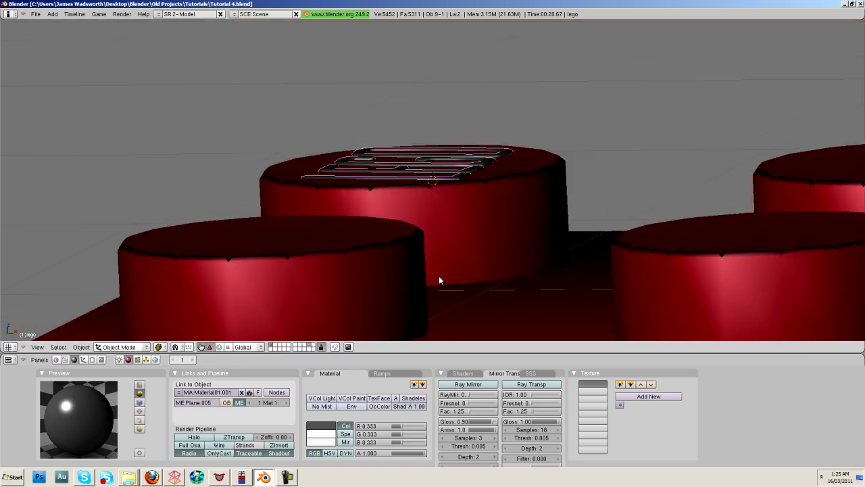
pyautogui.scroll(3, 443, 275)
pyautogui.press('z')
pyautogui.press('z')
pyautogui.press('g')
pyautogui.press('z')
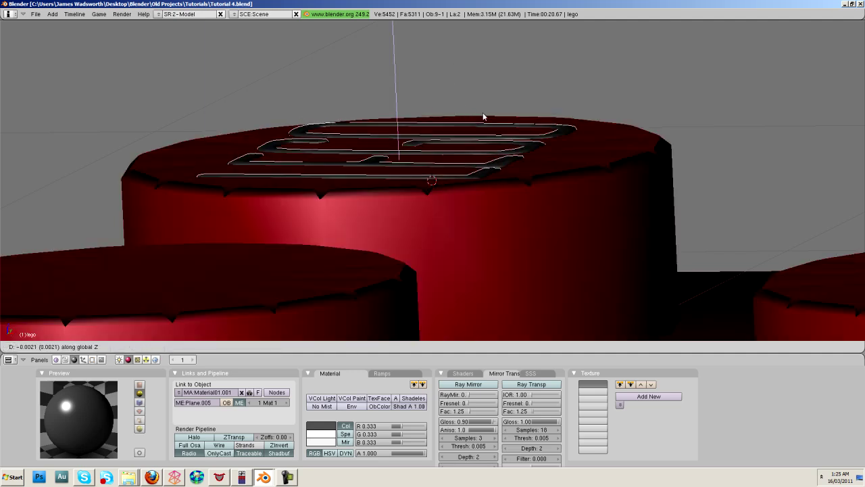
pyautogui.click(483, 117)
pyautogui.moveTo(469, 158); pyautogui.dragTo(422, 260, button='middle')
pyautogui.scroll(-2, 422, 177)
pyautogui.scroll(-4, 423, 176)
pyautogui.press('z')
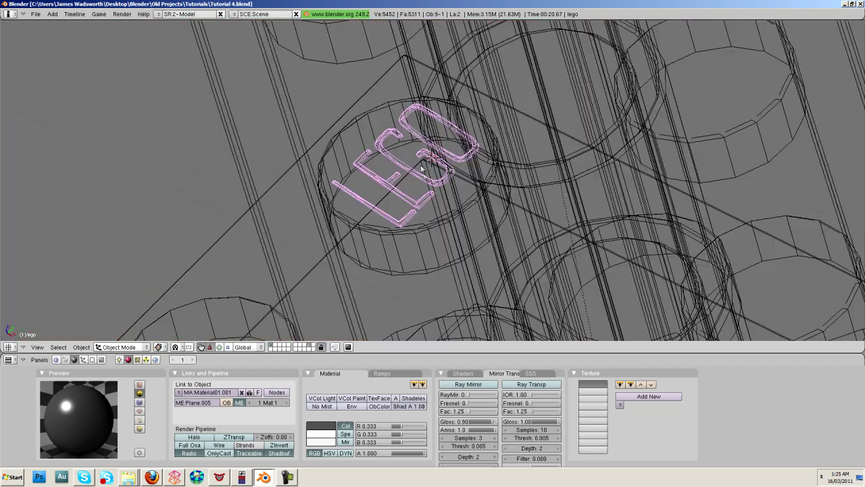
pyautogui.hotkey('shift', 'z')
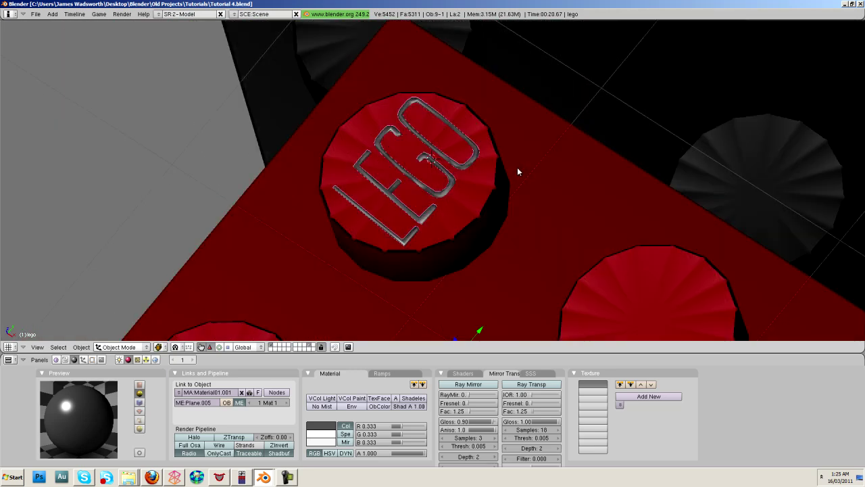
# Step: Make the red brick active after the text and link its material with Ctrl+L Make Links
pyautogui.rightClick(458, 240)
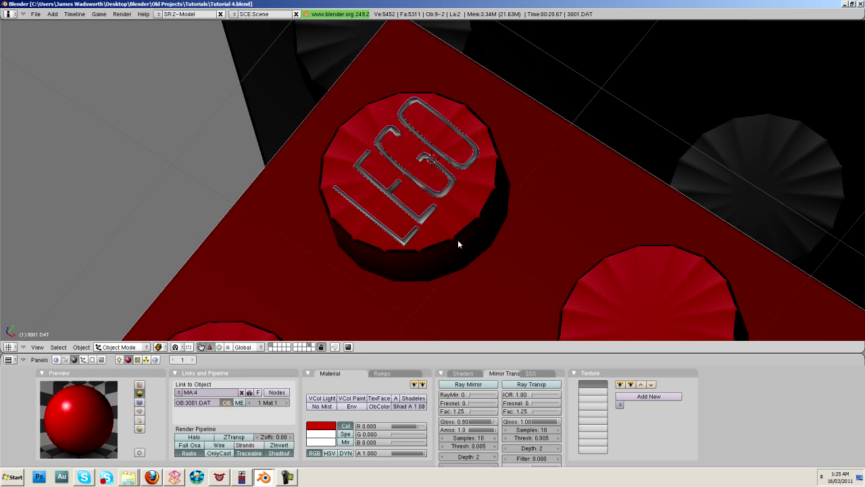
pyautogui.hotkey('shift', 'z')
pyautogui.moveTo(458, 239); pyautogui.dragTo(390, 179, button='middle')
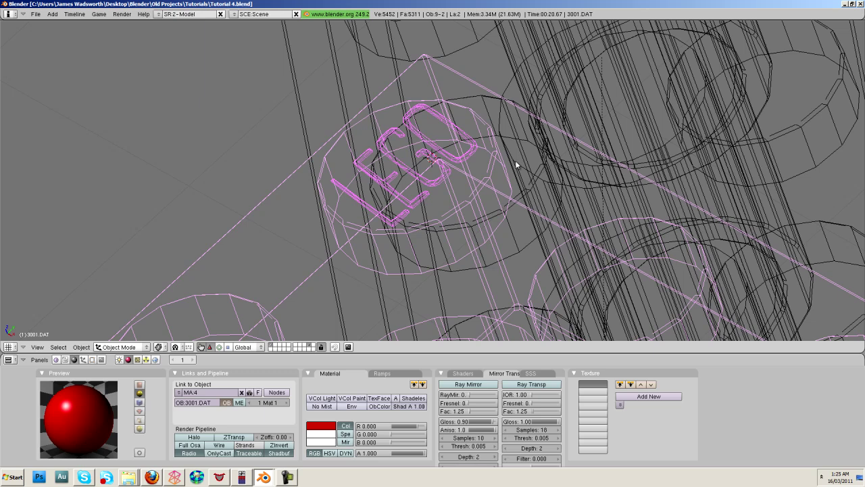
pyautogui.moveTo(432, 112); pyautogui.dragTo(417, 113, button='middle')
pyautogui.hotkey('shift', 'z')
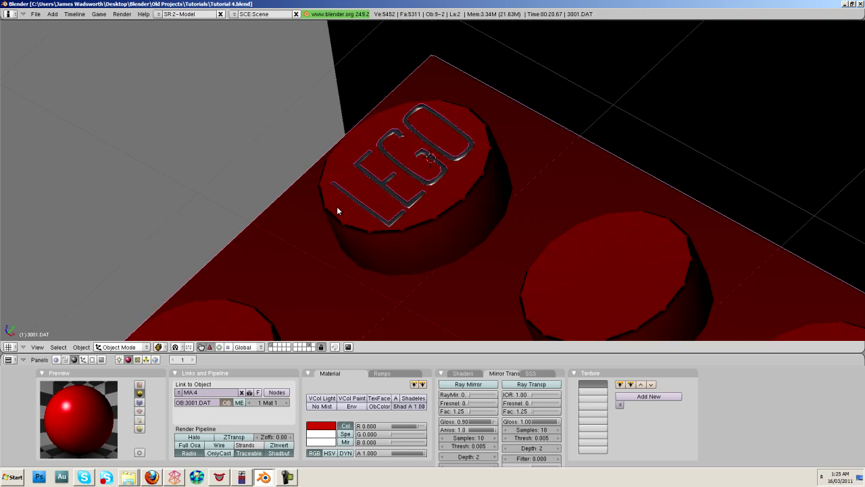
pyautogui.moveTo(342, 261)
pyautogui.mouseDown(button='middle')
pyautogui.moveTo(345, 238)
pyautogui.moveTo(350, 246)
pyautogui.mouseUp(button='middle')
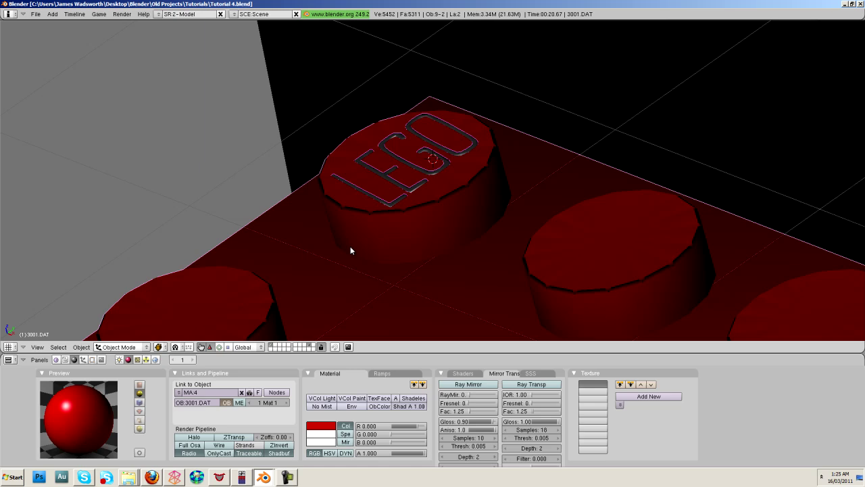
pyautogui.hotkey('ctrl', 'l')
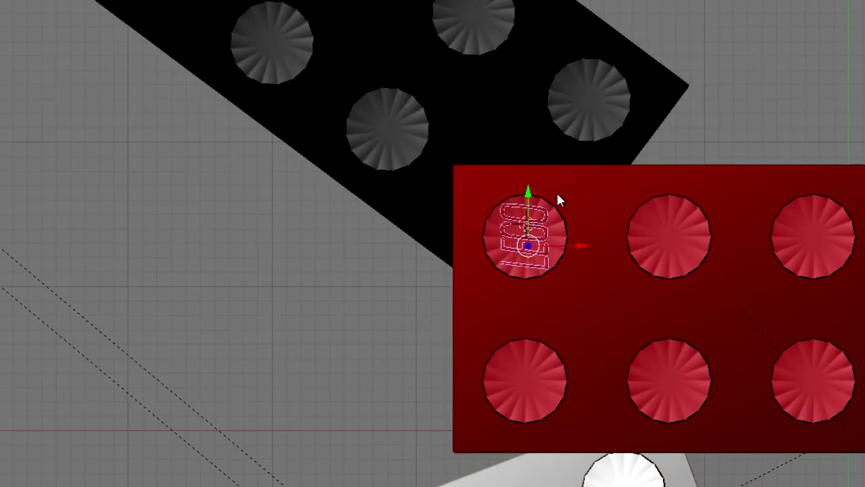
# Step: Copy the LEGO text to the bottom-left stud, then copy both to the second column rotated 180
pyautogui.hotkey('shift', 'd')
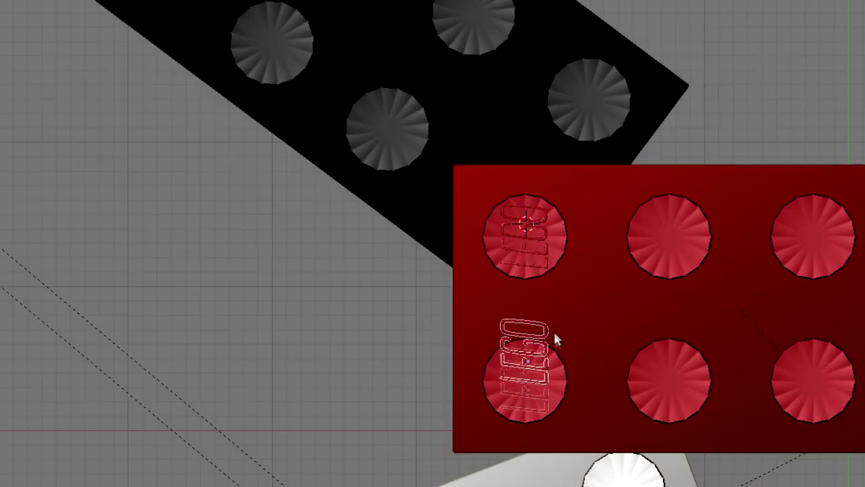
pyautogui.click(554, 342)
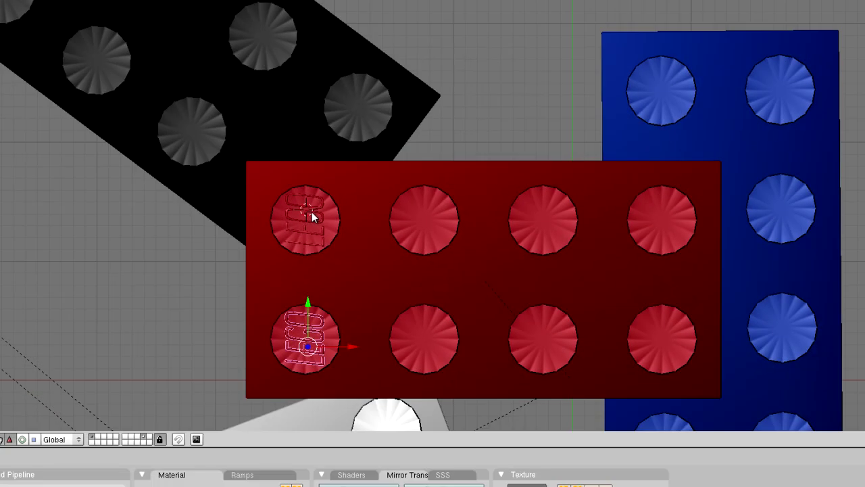
pyautogui.keyDown('shift'); pyautogui.rightClick(436, 219); pyautogui.keyUp('shift')
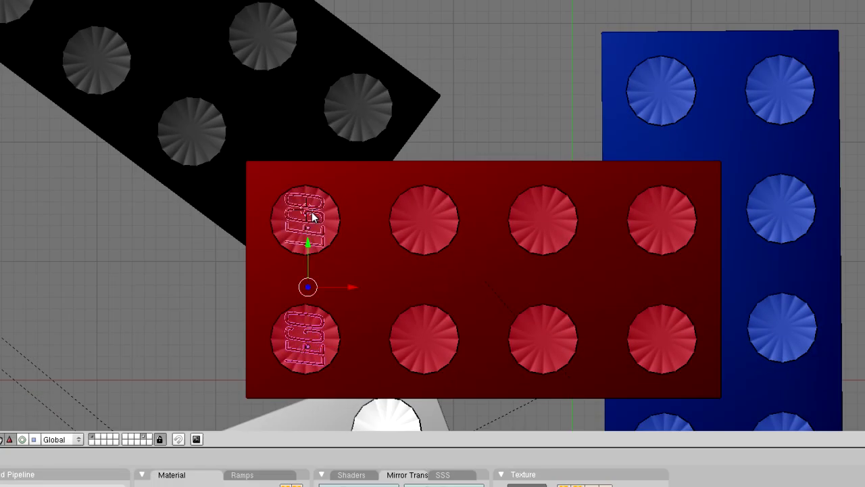
pyautogui.hotkey('shift', 'd')
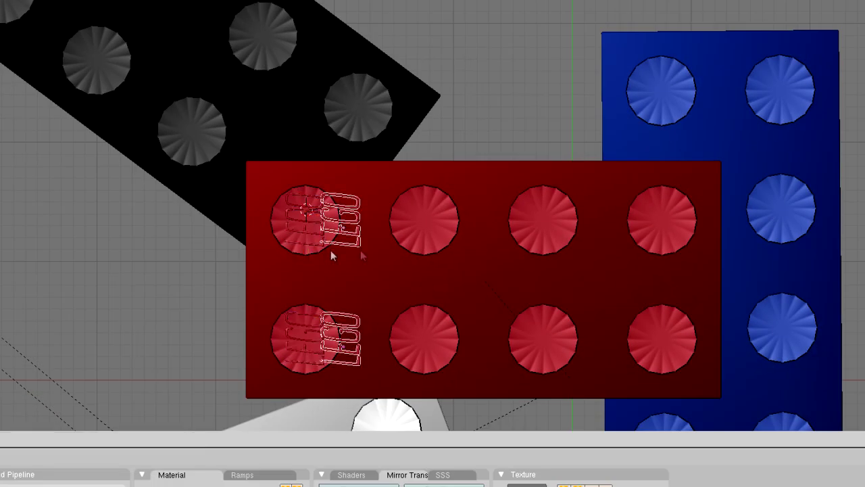
pyautogui.write('r180')
pyautogui.press('Return')
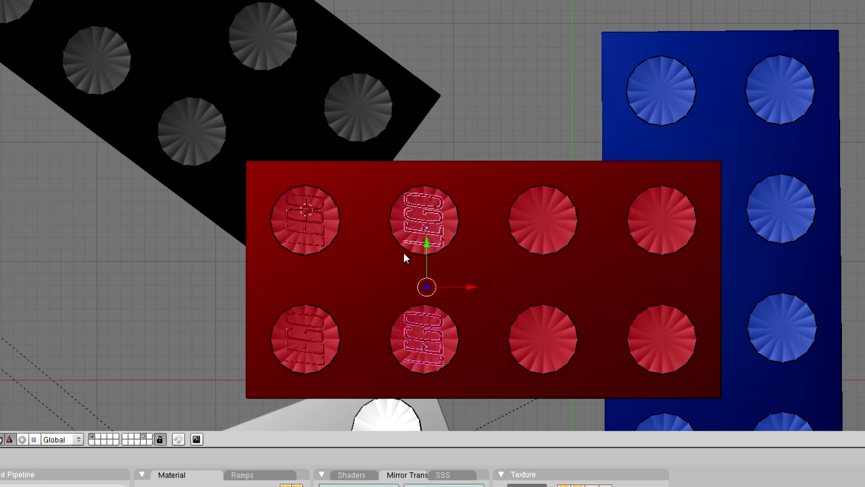
# Step: Copy the pair of texts onto the third column rotated 180, then onto the fourth column
pyautogui.hotkey('shift', 'd')
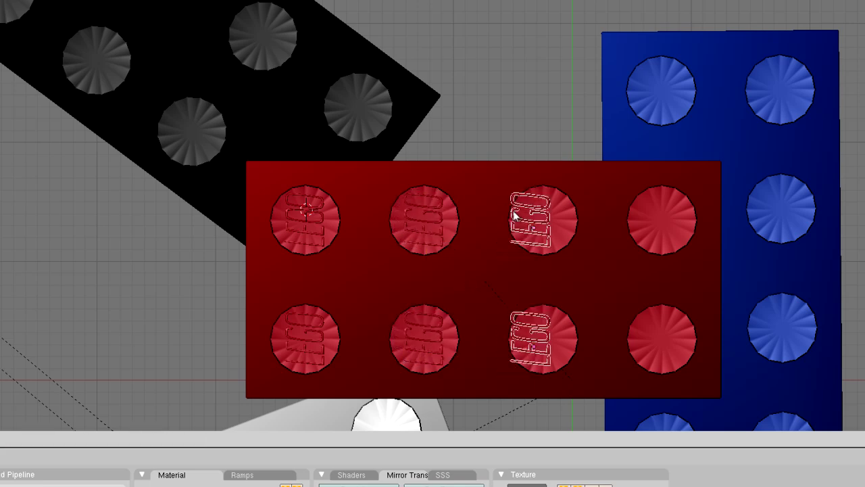
pyautogui.click(525, 212)
pyautogui.write('r180')
pyautogui.press('Return')
pyautogui.hotkey('shift', 'd')
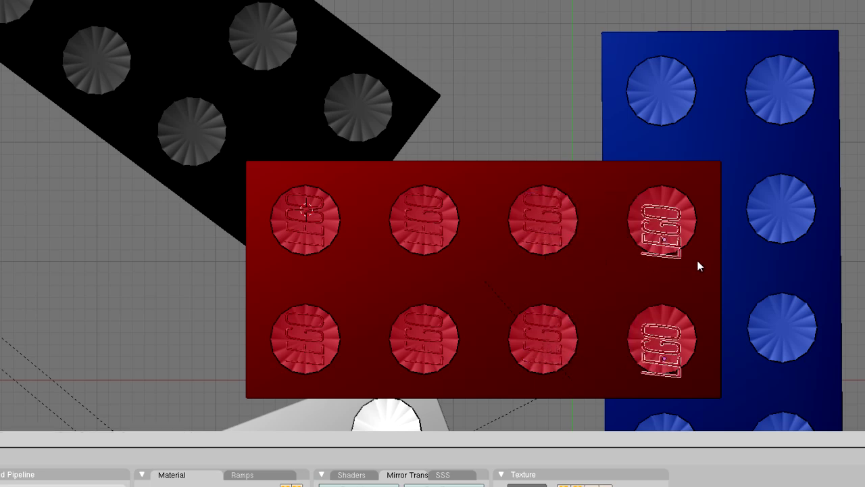
pyautogui.click(697, 250)
pyautogui.scroll(-5, 616, 177)
# Step: Select the blue, white and black bricks and render the scene with F12
pyautogui.press('z')
pyautogui.press('z')
pyautogui.rightClick(488, 299)
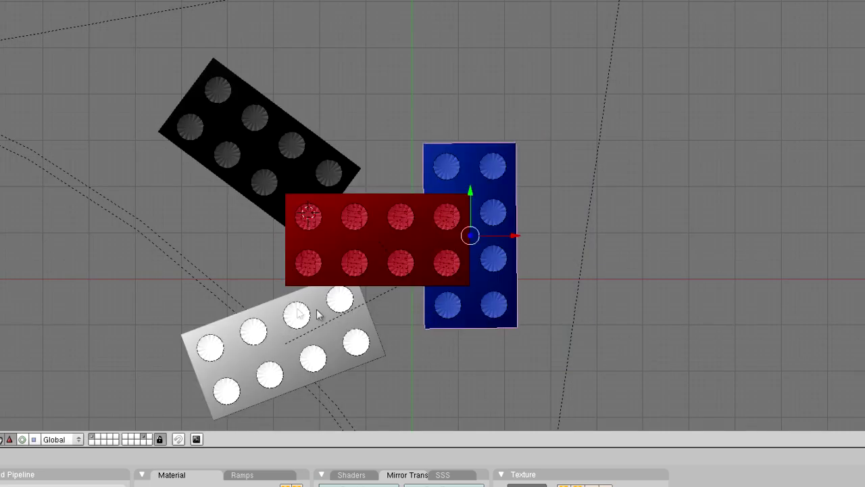
pyautogui.keyDown('shift'); pyautogui.rightClick(296, 312); pyautogui.keyUp('shift')
pyautogui.keyDown('shift'); pyautogui.rightClick(247, 136); pyautogui.keyUp('shift')
pyautogui.press('F12')
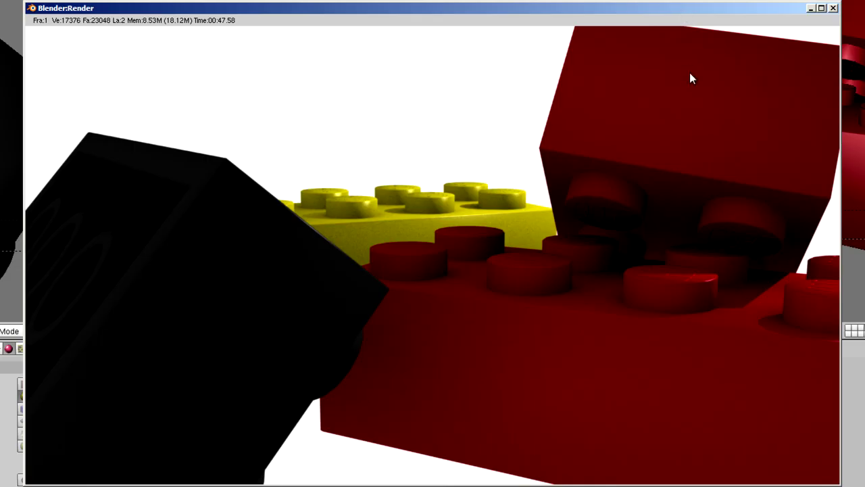